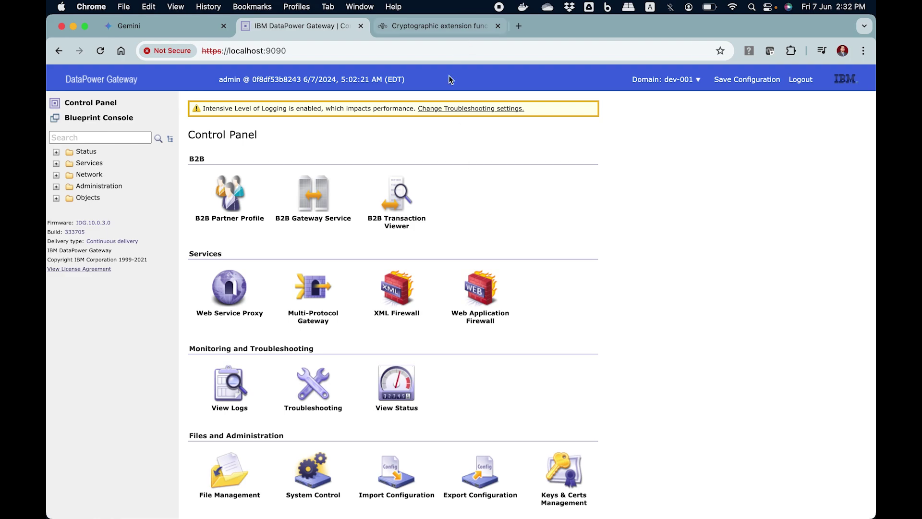
Find the crypto entries in the navigation search and open the Crypto Tools page for key generation.
left_click(669, 155)
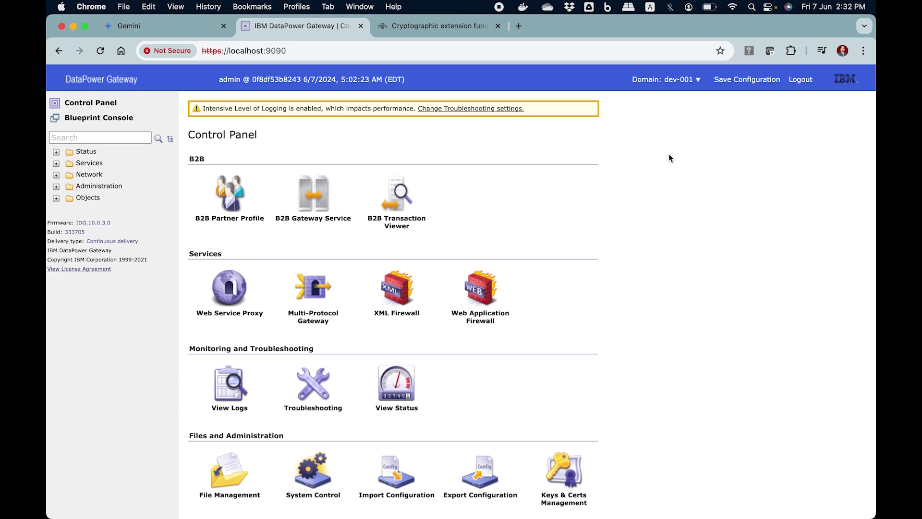
left_click(97, 137)
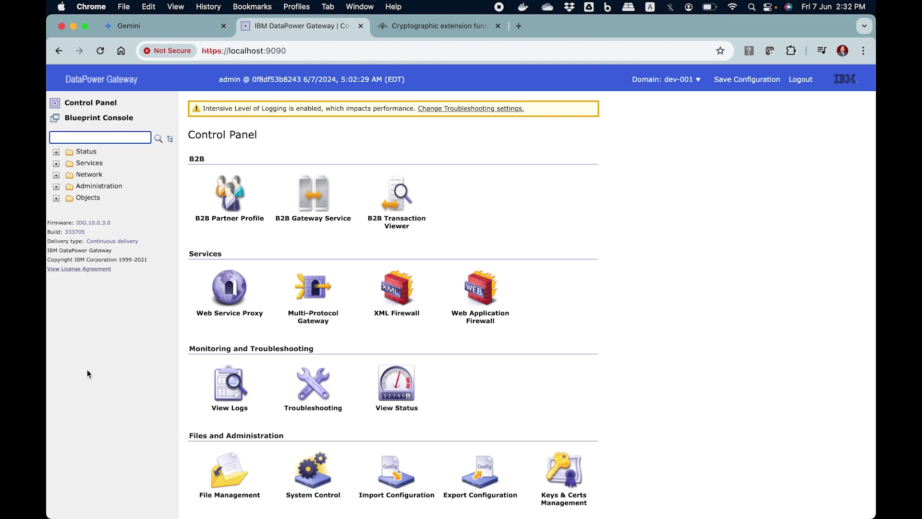
type("crypto")
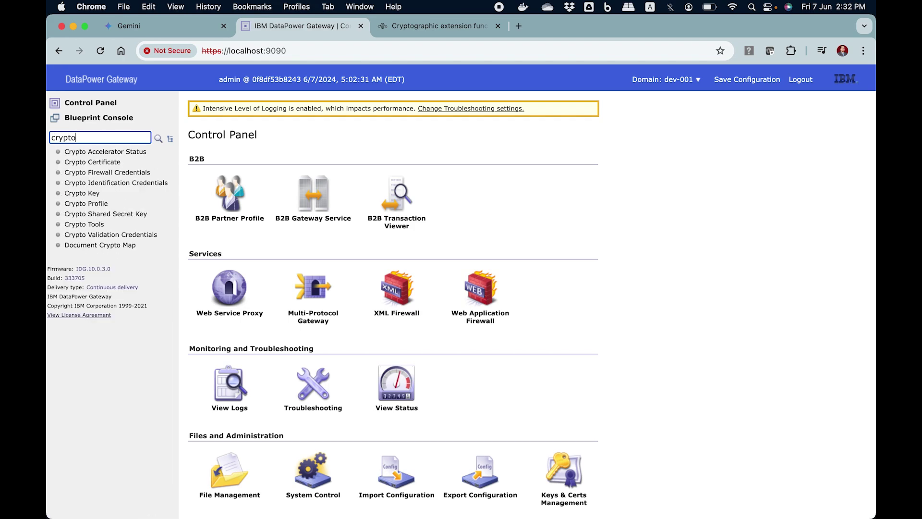
left_click(84, 224)
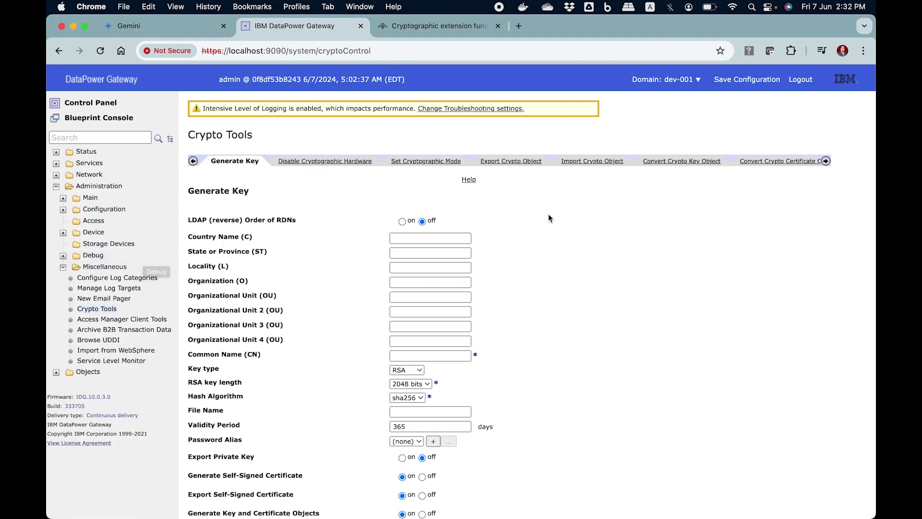
Fill in the key's location details with country IN, state Delhi and locality New Delhi.
scroll(577, 307, "down", 4)
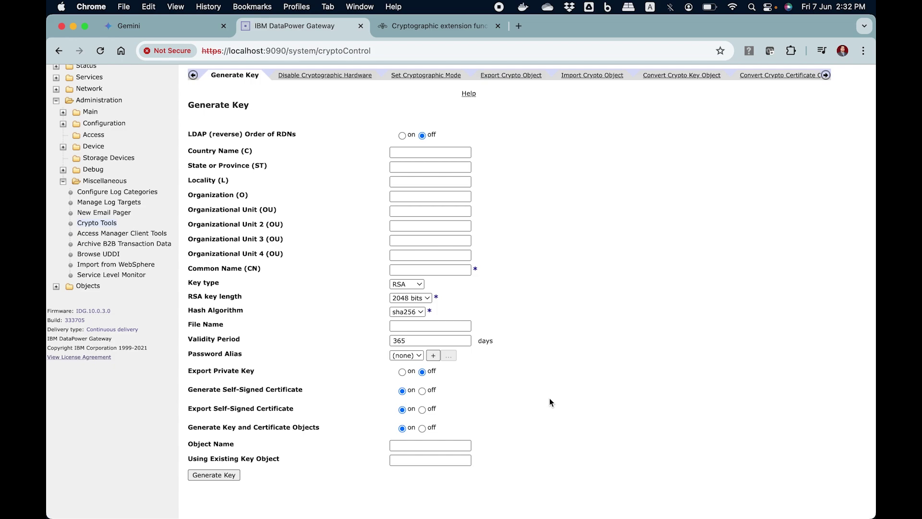
left_click(466, 152)
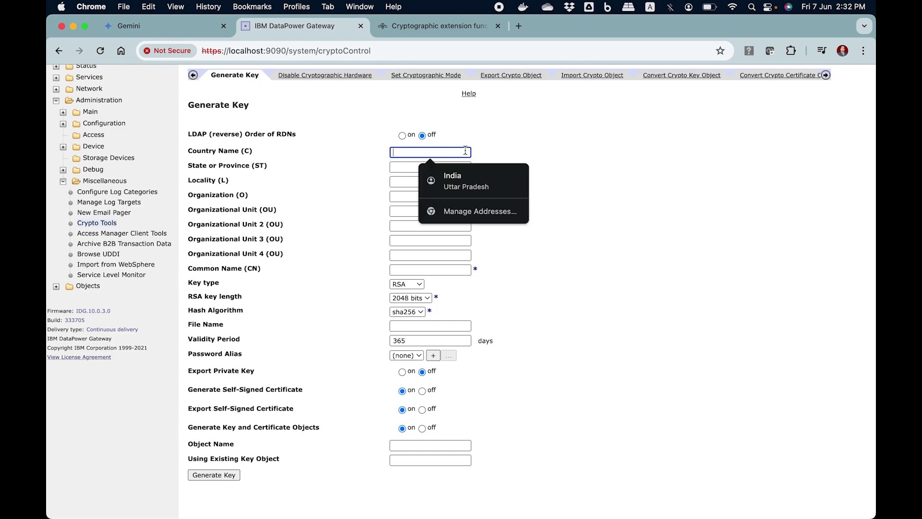
type("IN")
left_click(646, 136)
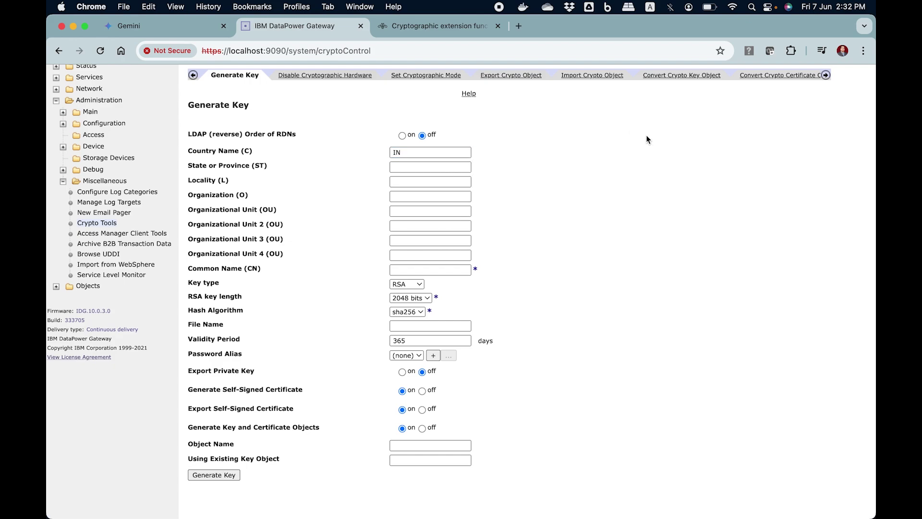
left_click(430, 167)
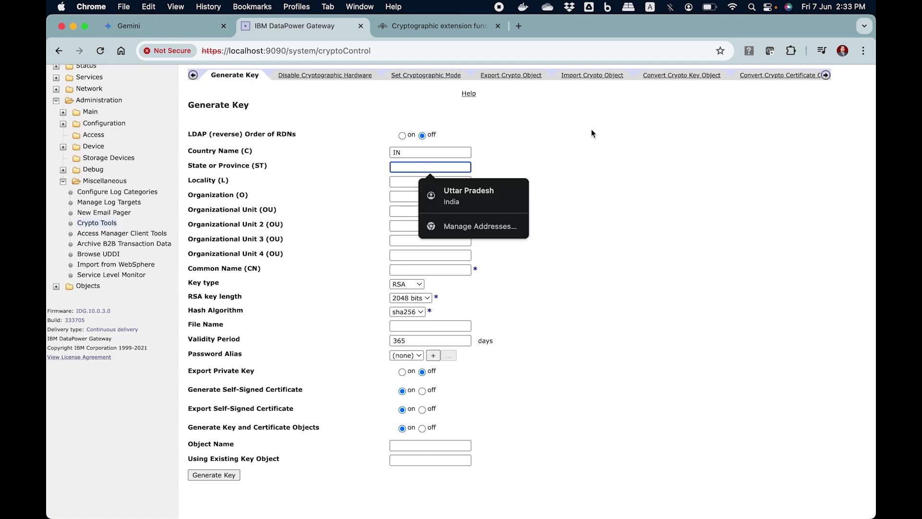
type("Delhi")
key("Tab")
key("Tab")
type("N")
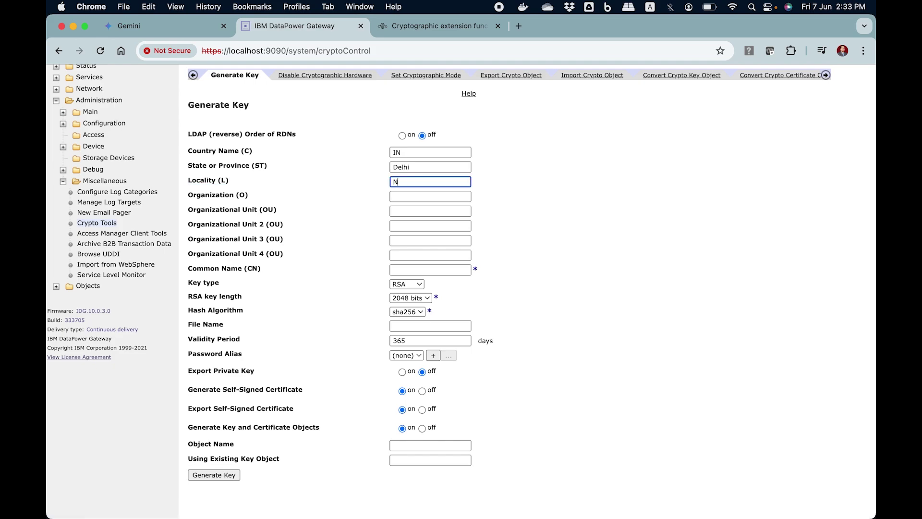
type("ew Delhi")
key("Tab")
key("Tab")
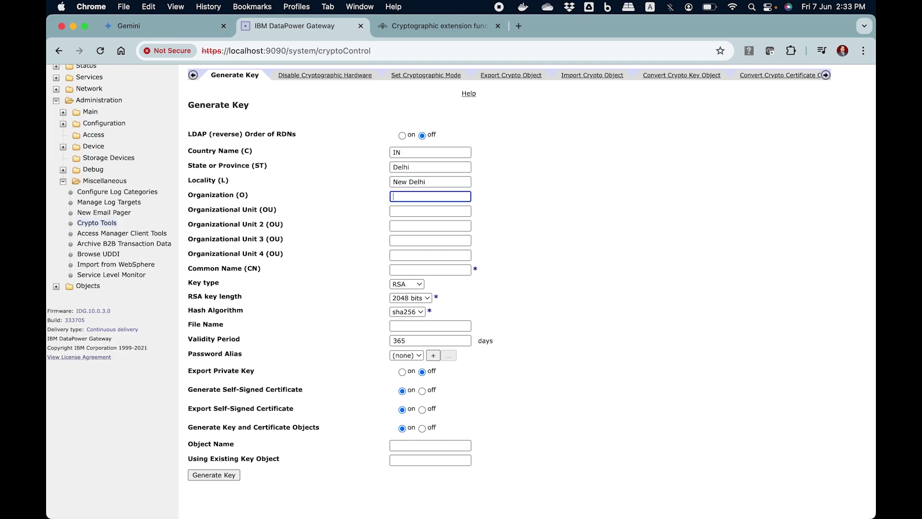
Set the organization to ABC Organization and the first organizational unit to IT.
type("ABC Organization")
left_click(461, 211)
type("IT")
left_click(523, 222)
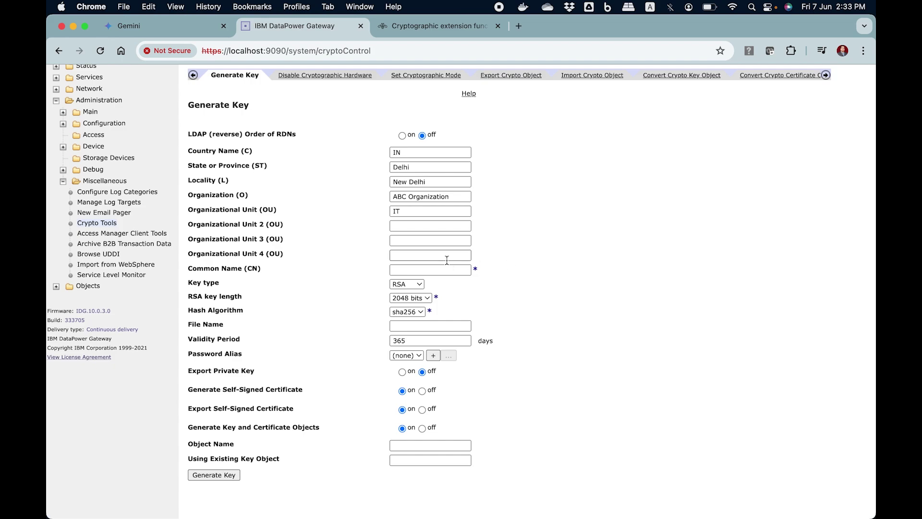
left_click(426, 268)
type("www.example.com")
left_click(419, 285)
left_click(494, 269)
left_click(499, 302)
left_click(462, 308)
left_click_drag(454, 270, 377, 275)
key("super+c")
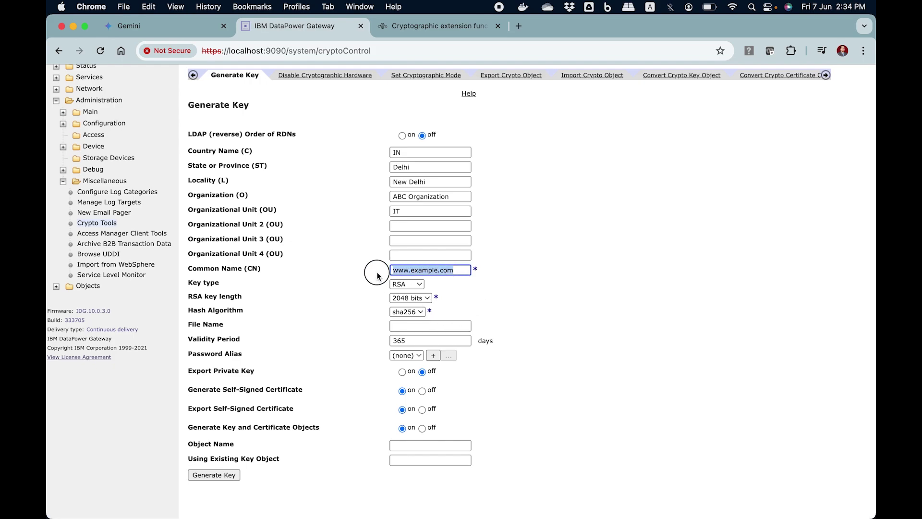
left_click(420, 325)
key("super+v")
left_click(585, 312)
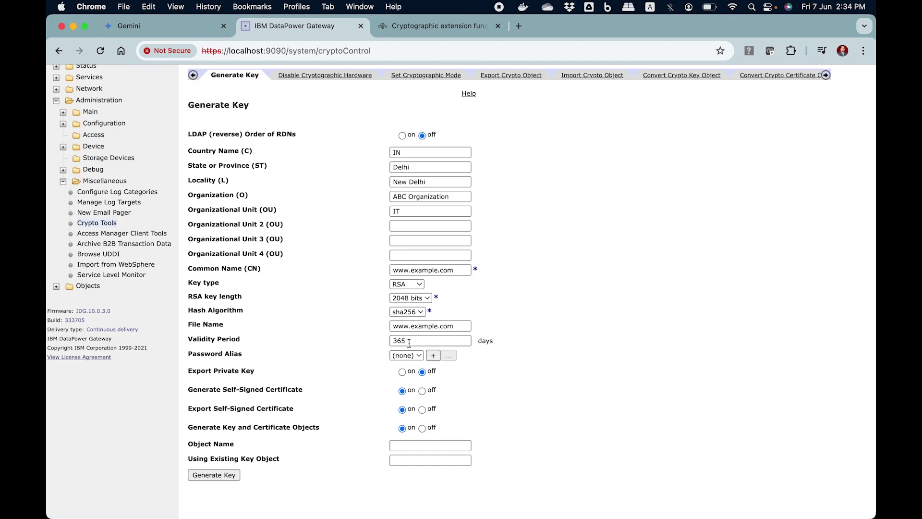
Turn on export of the private key, keeping the 365-day validity period.
left_click(618, 328)
left_click(402, 372)
left_click(422, 372)
left_click(404, 373)
left_click_drag(459, 269, 391, 267)
key("super+c")
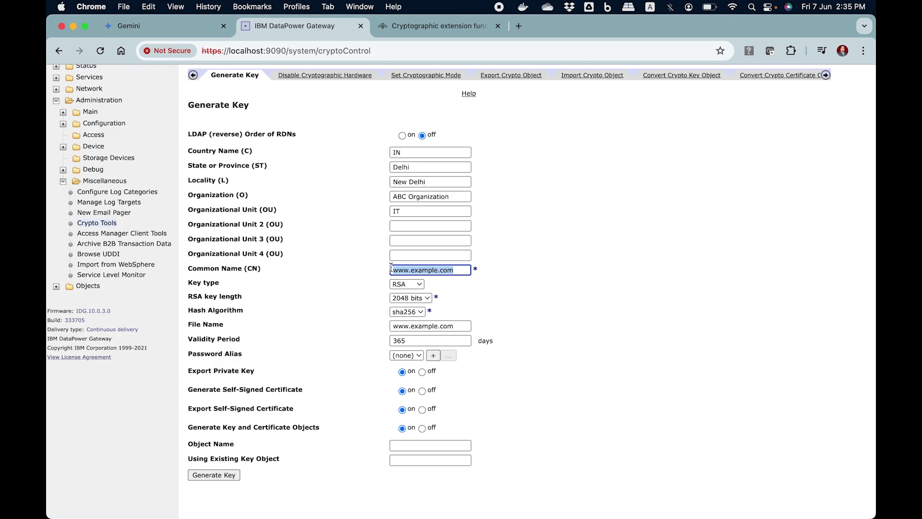
left_click(638, 420)
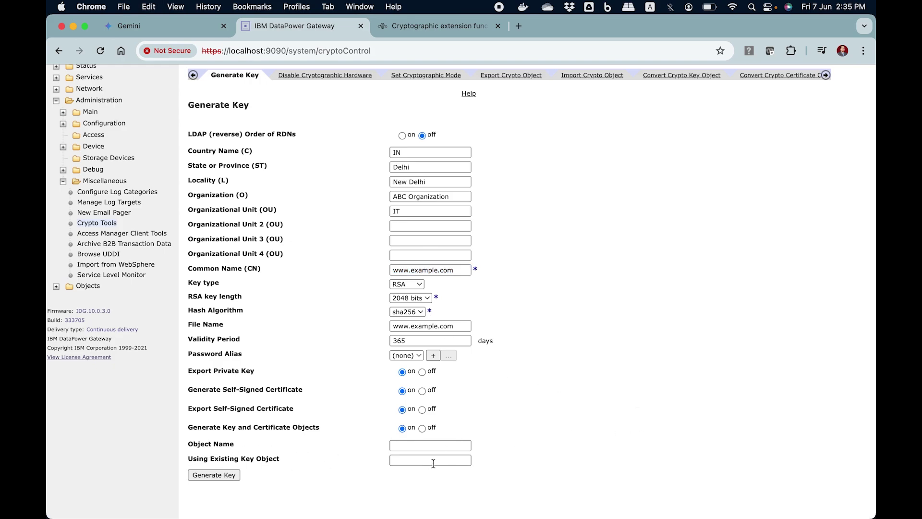
left_click(431, 446)
key("super+v")
left_click(575, 455)
Generate the RSA key pair and CSR, confirm the action, and close the result window after reviewing it.
left_click(218, 474)
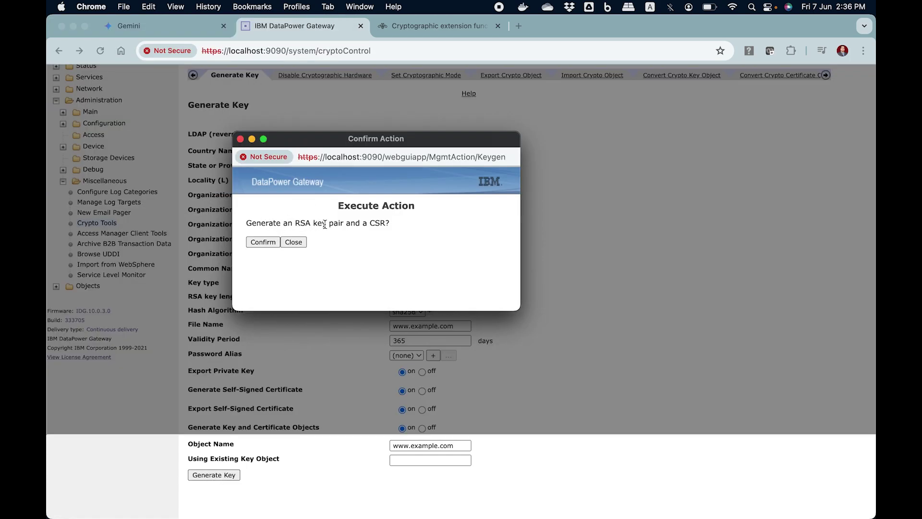
left_click(270, 247)
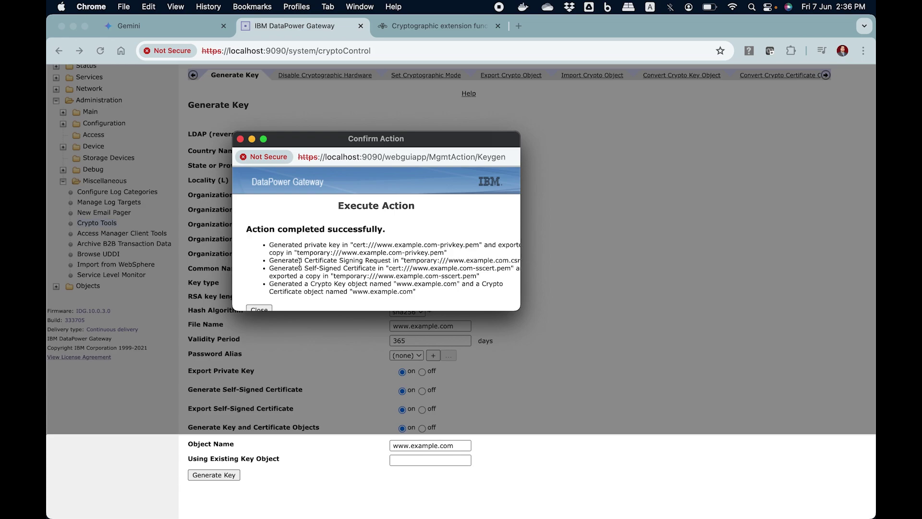
scroll(300, 226, "down", 1)
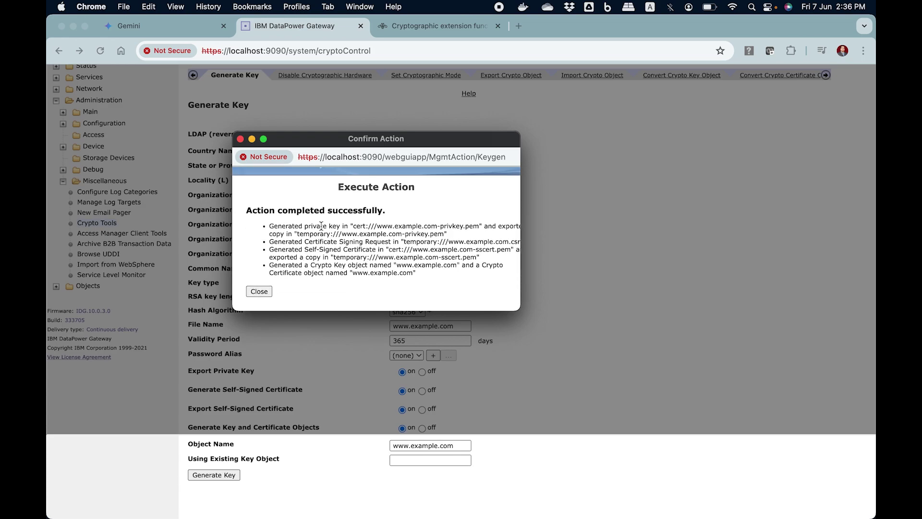
left_click_drag(303, 226, 412, 227)
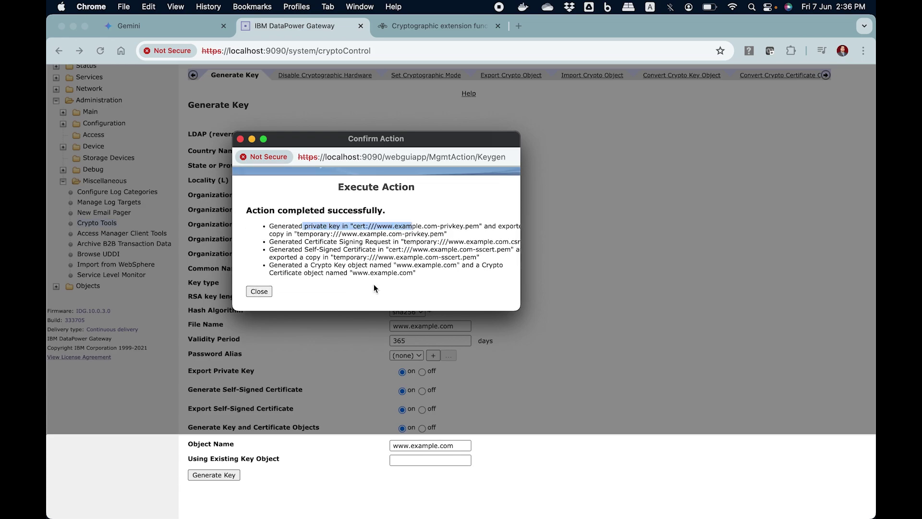
left_click(263, 291)
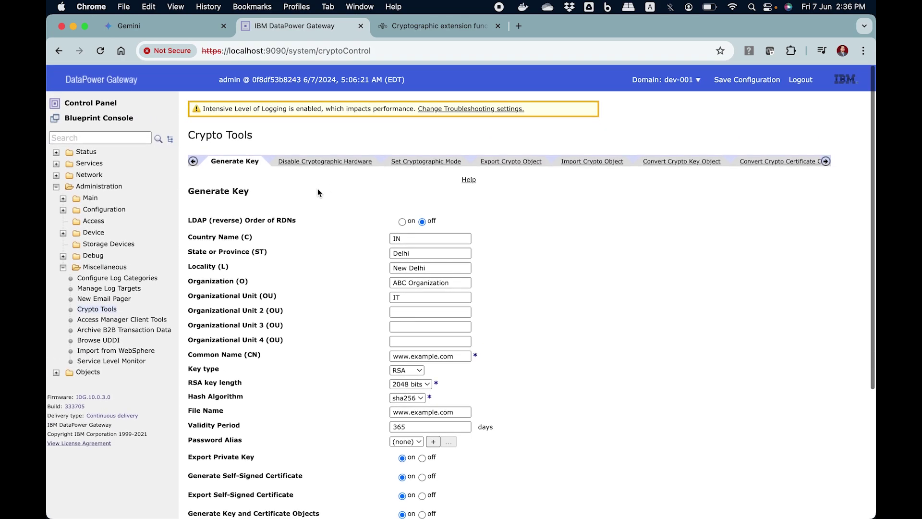
Open File Management from the Control Panel and expand the cert: and temporary: directories.
left_click(112, 104)
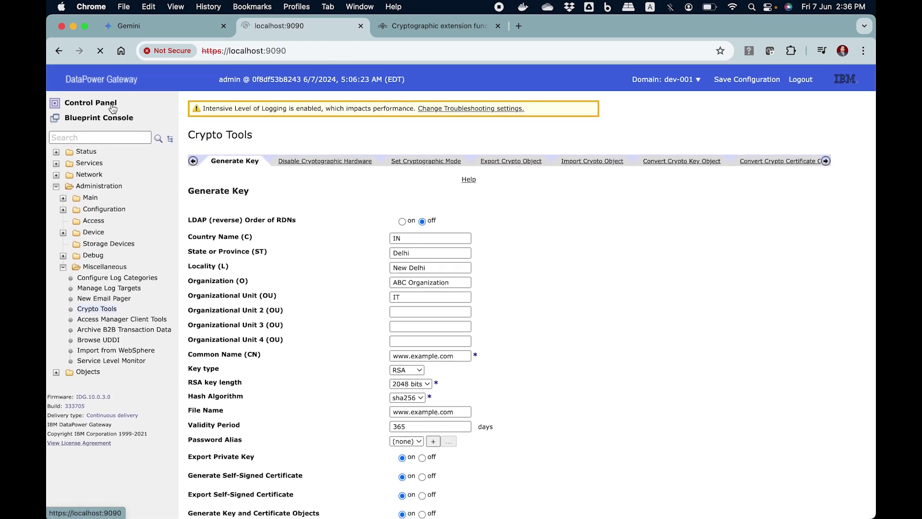
scroll(271, 410, "down", 5)
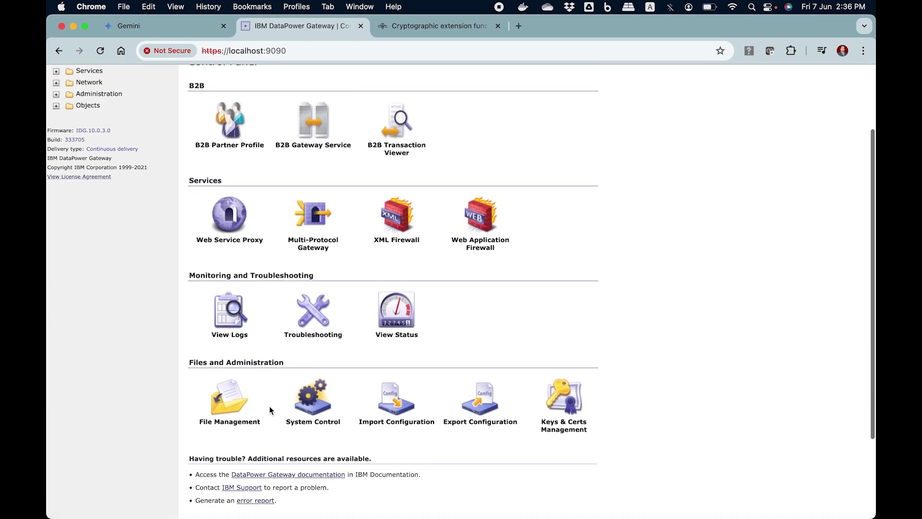
left_click(241, 338)
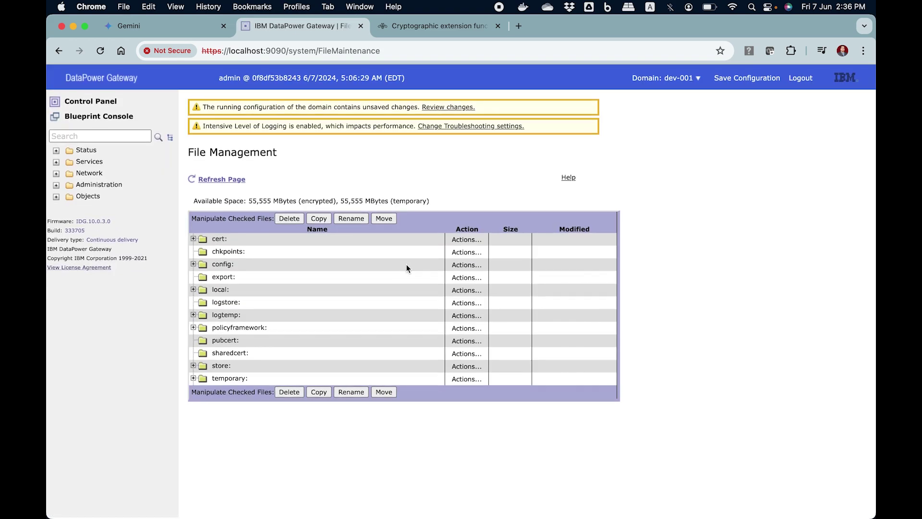
left_click(193, 240)
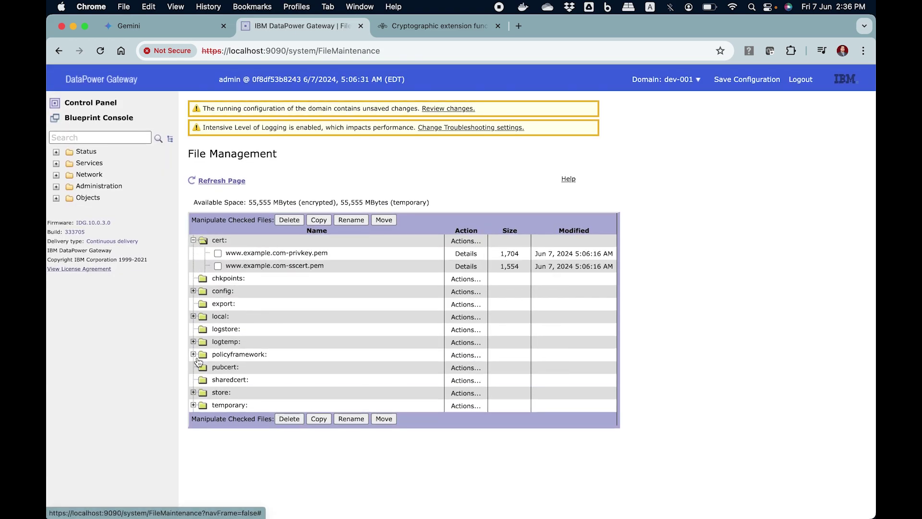
scroll(194, 336, "down", 1)
left_click(193, 382)
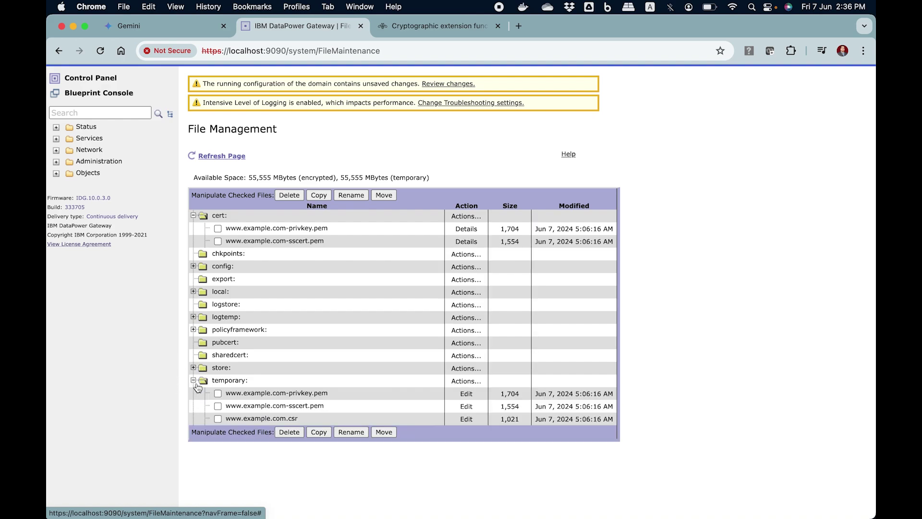
scroll(338, 358, "down", 2)
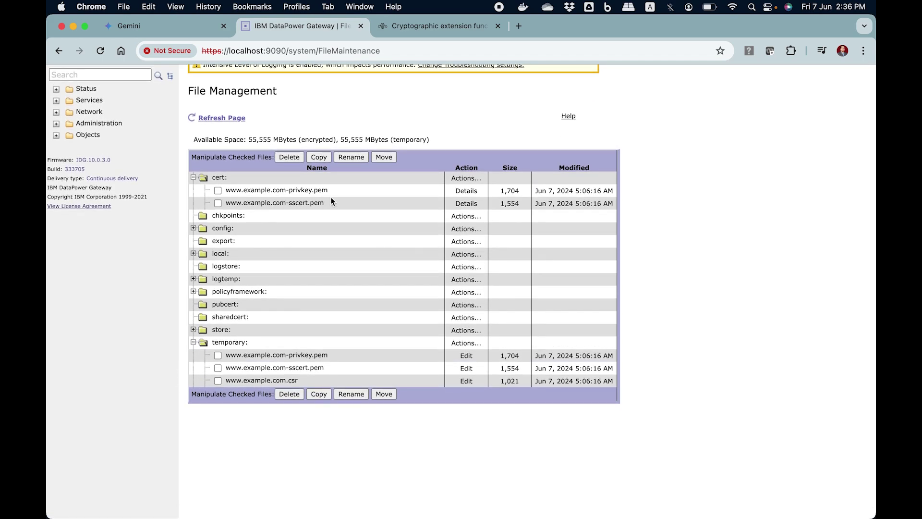
left_click(467, 191)
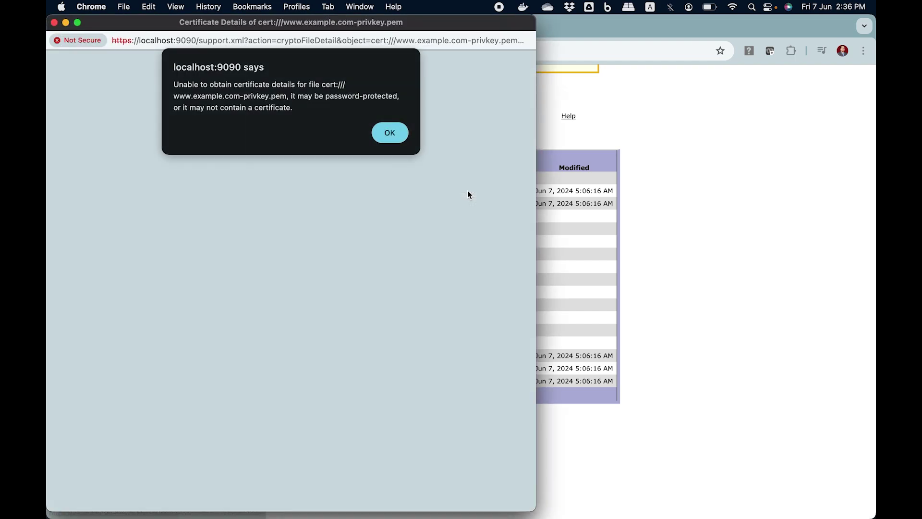
left_click(393, 133)
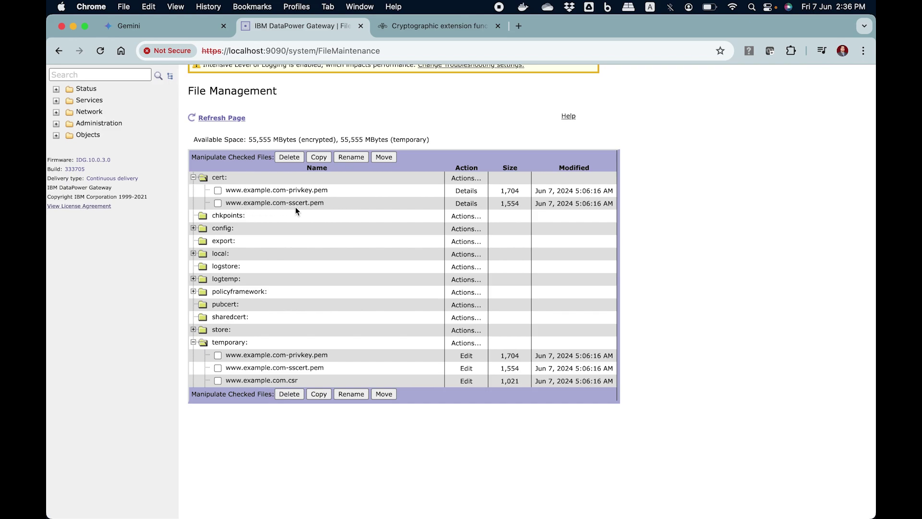
left_click(467, 204)
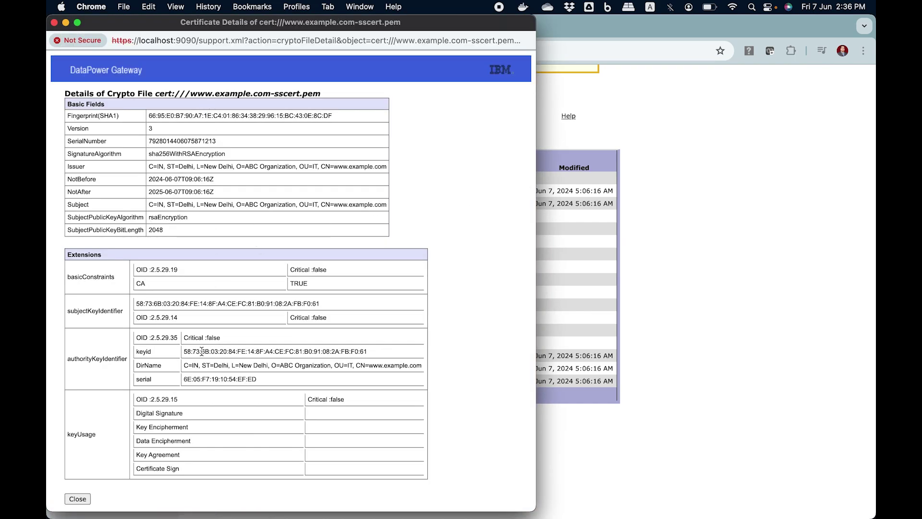
left_click_drag(155, 205, 381, 204)
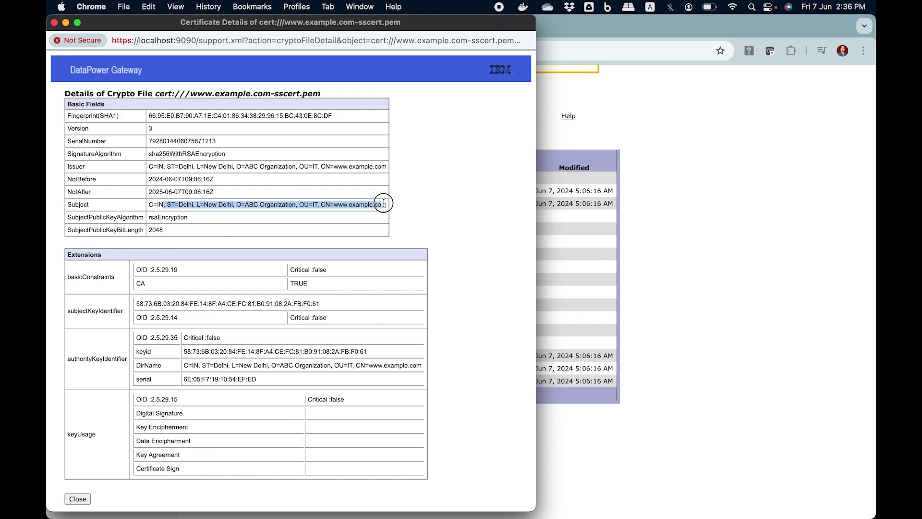
left_click(360, 242)
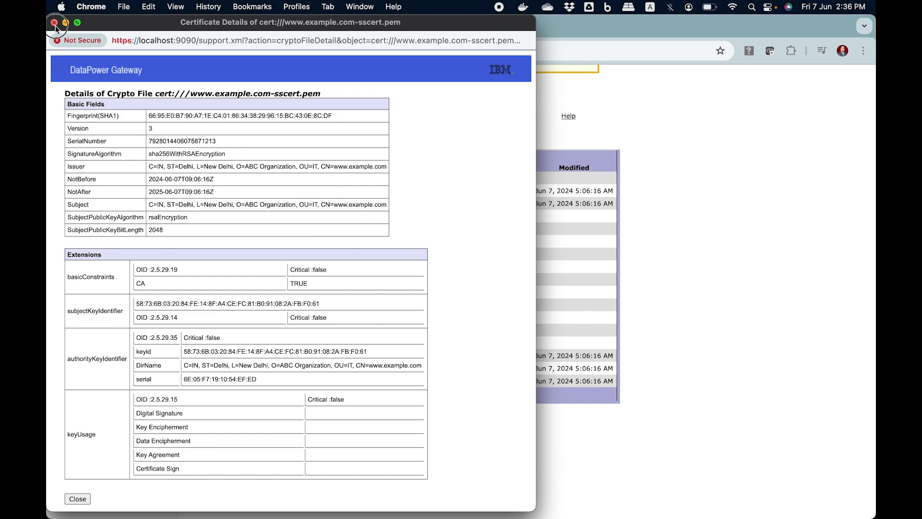
left_click(54, 22)
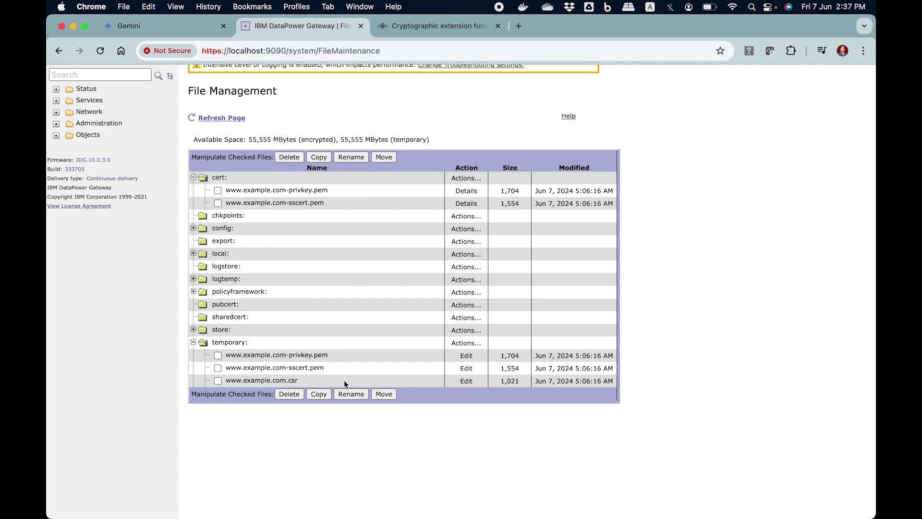
right_click(311, 355)
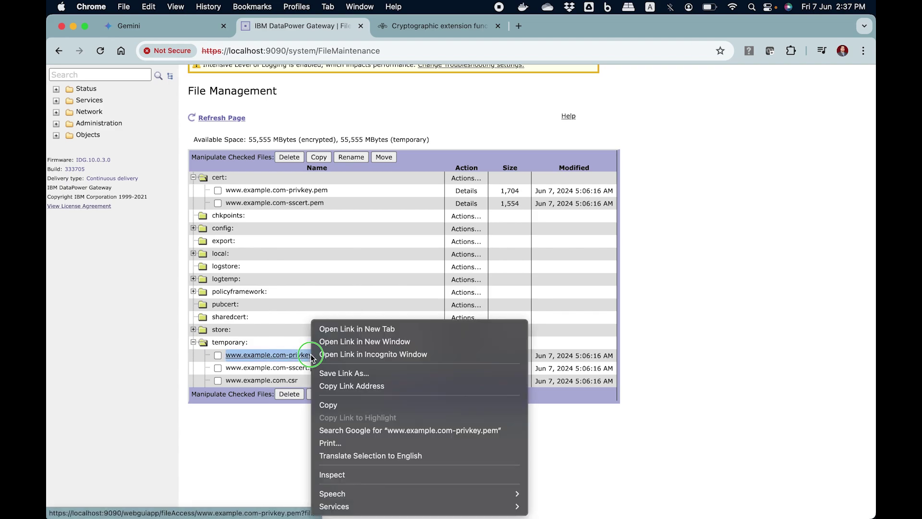
left_click(343, 373)
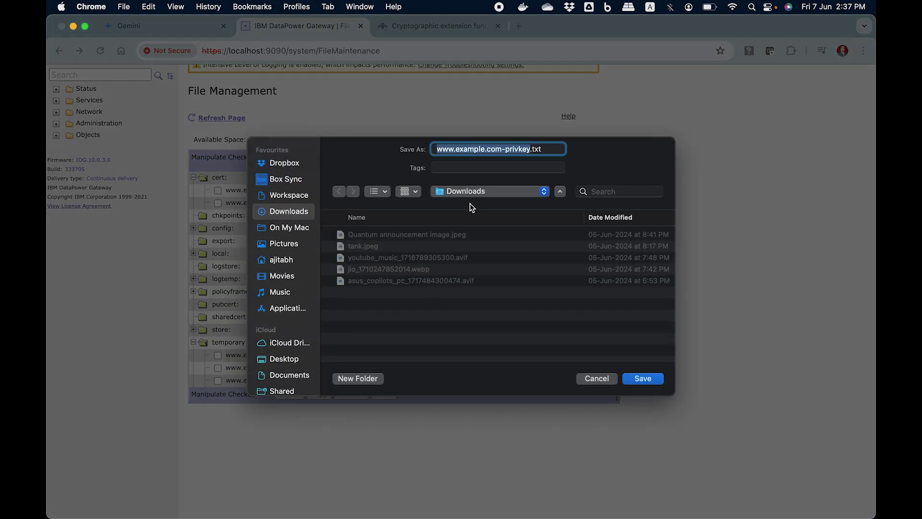
left_click(642, 379)
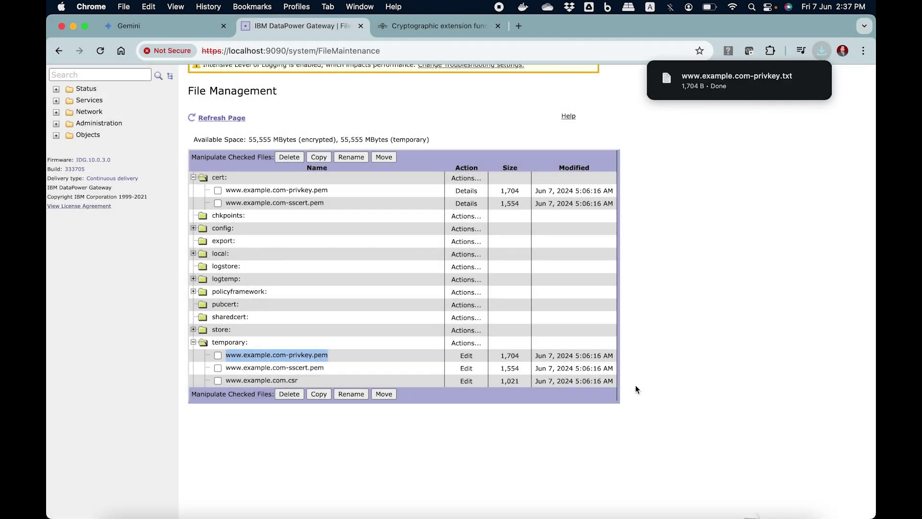
mouse_move(720, 81)
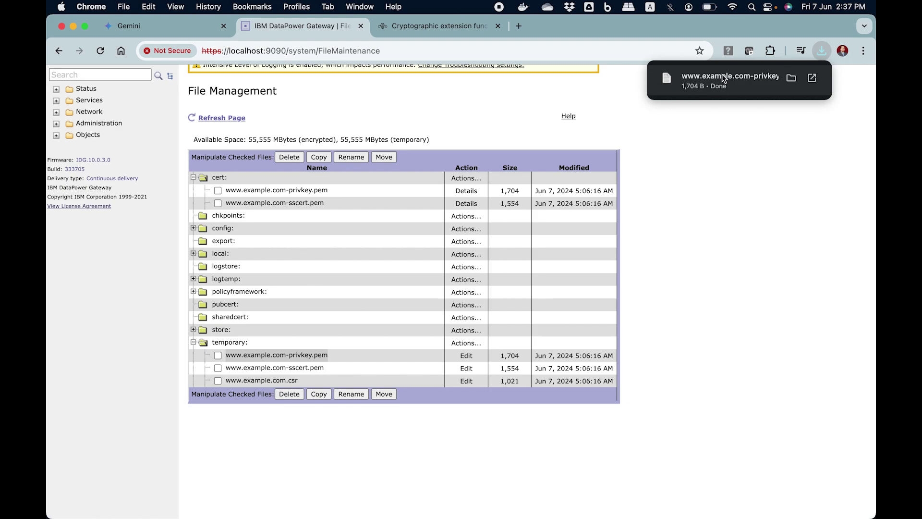
left_click(813, 79)
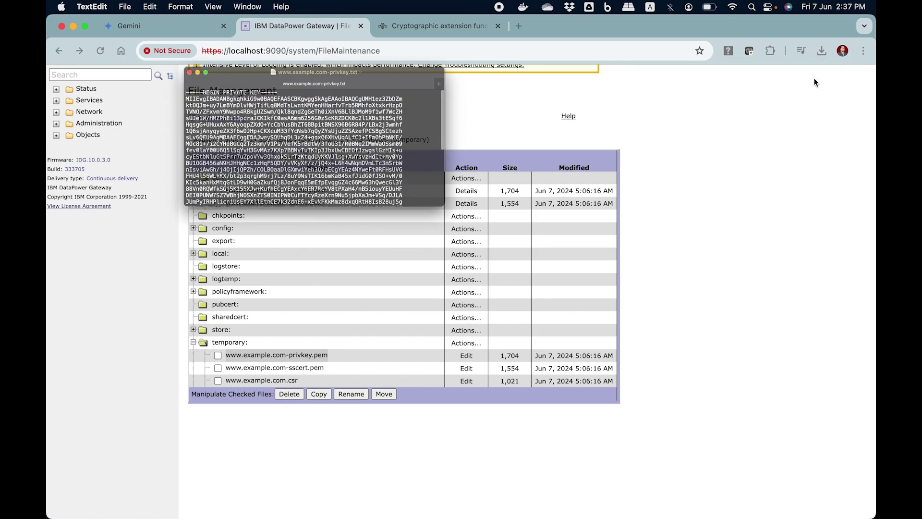
scroll(276, 170, "down", 5)
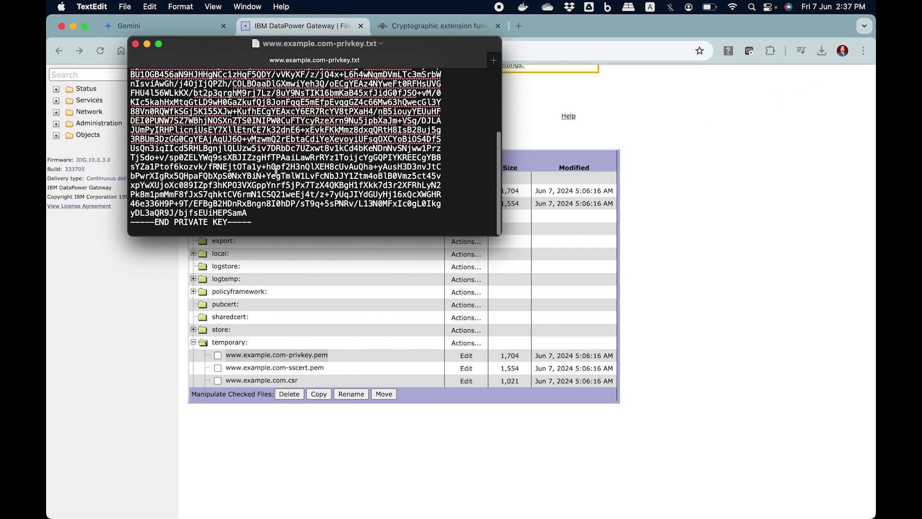
scroll(276, 171, "up", 5)
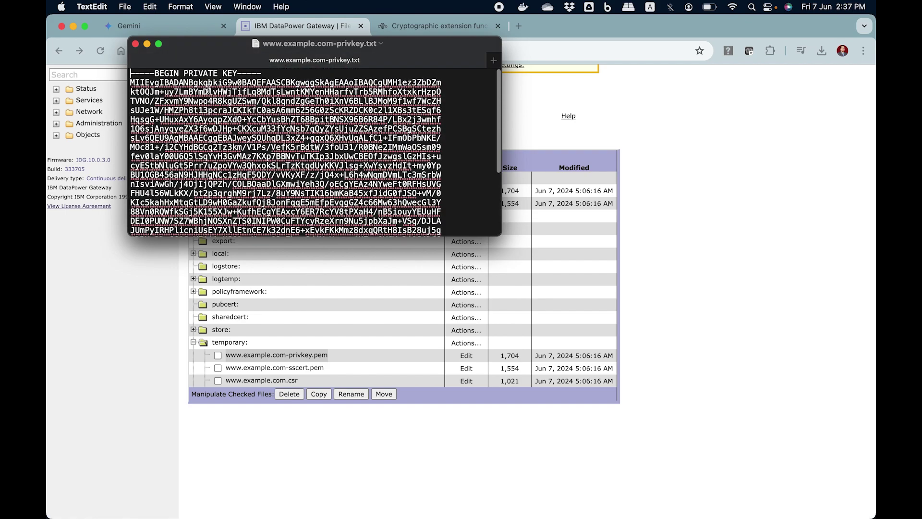
left_click(136, 44)
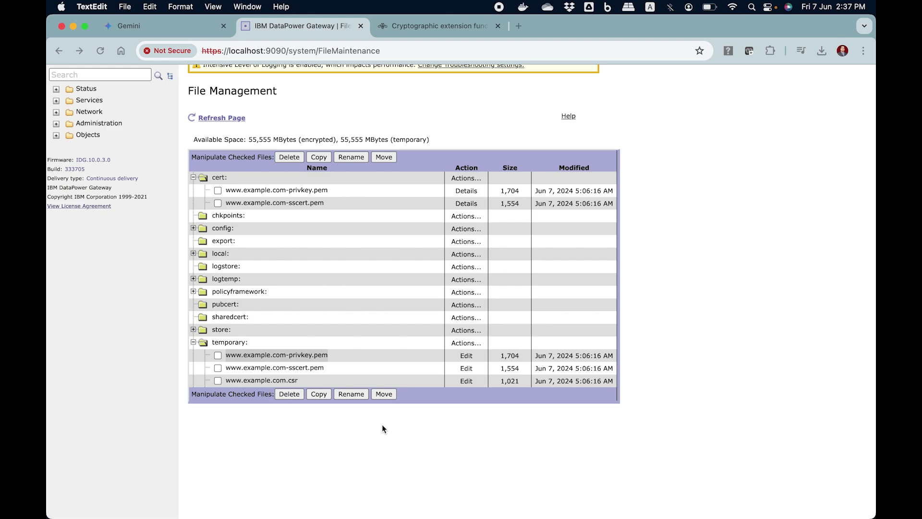
Collapse the temporary: and cert: directories in the File Management list.
left_click(339, 369)
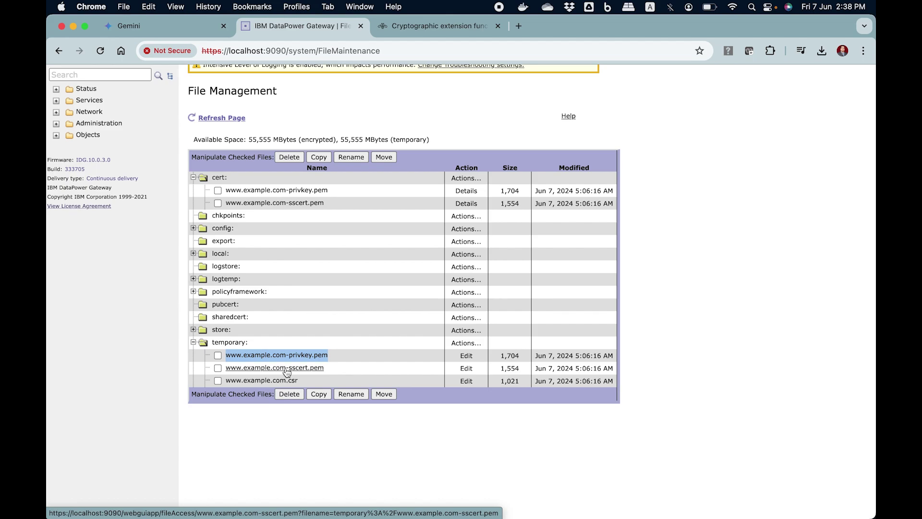
left_click(354, 368)
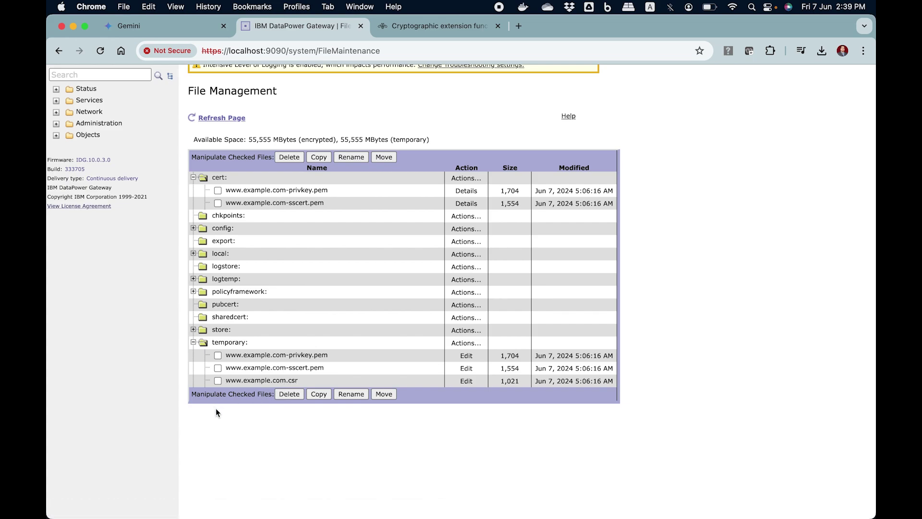
left_click(194, 343)
left_click(193, 177)
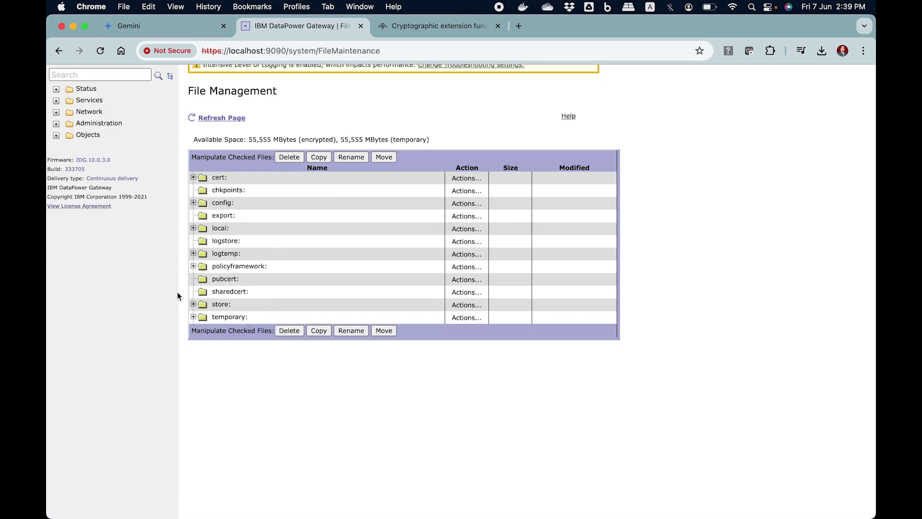